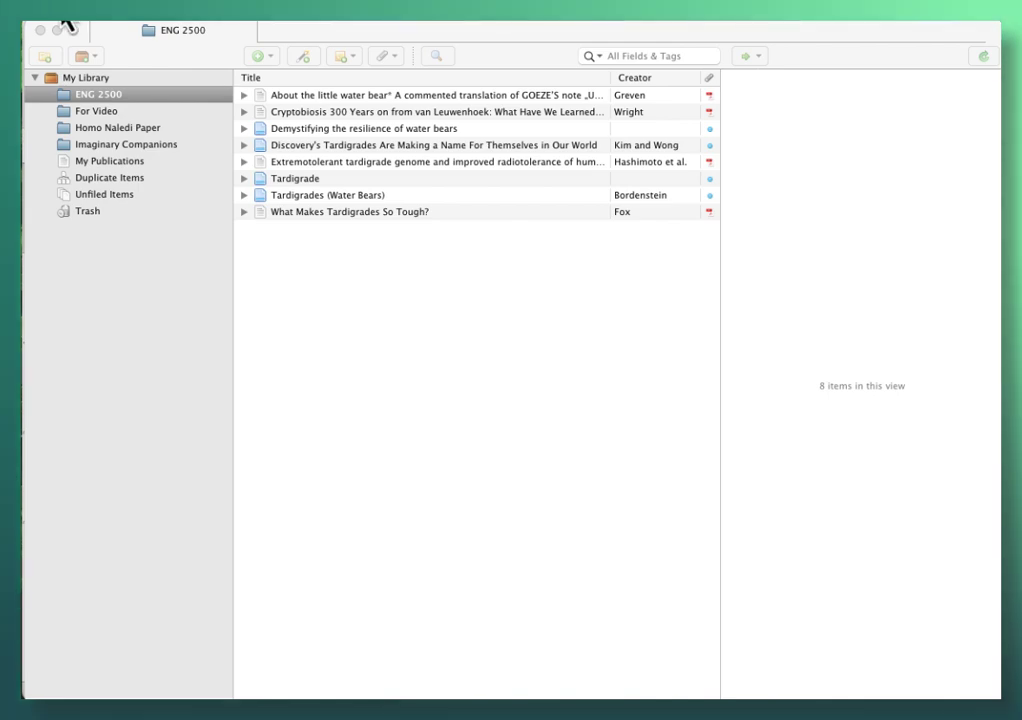
Switch to the Word document "Tardigrades I Have Known and Loved" and show its Zotero commands.
click(57, 30)
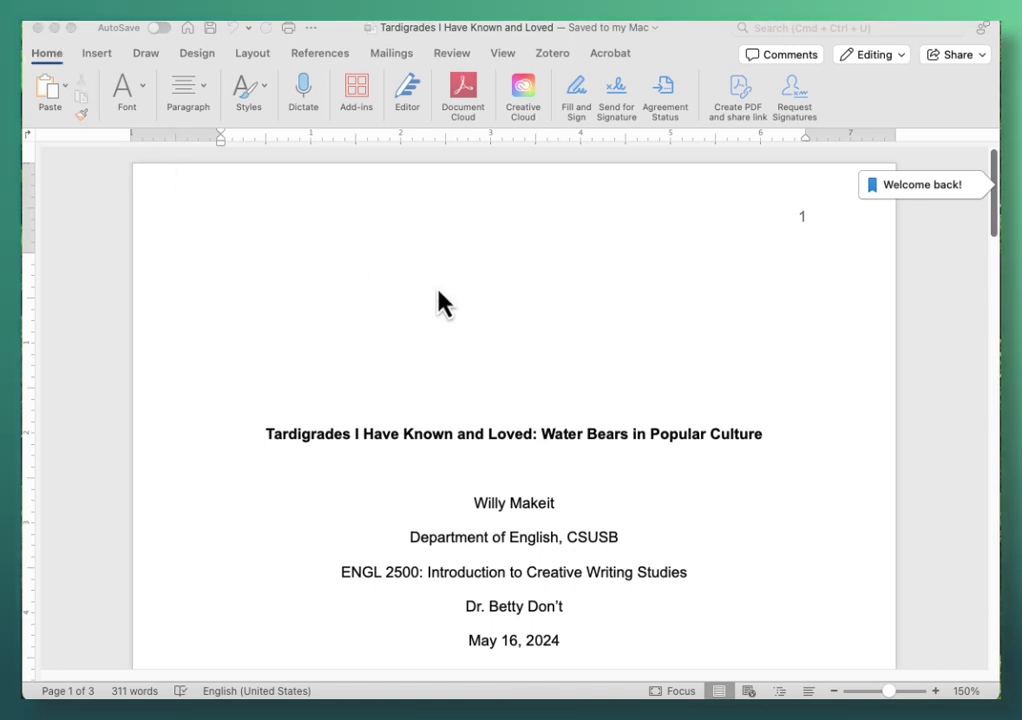
click(388, 268)
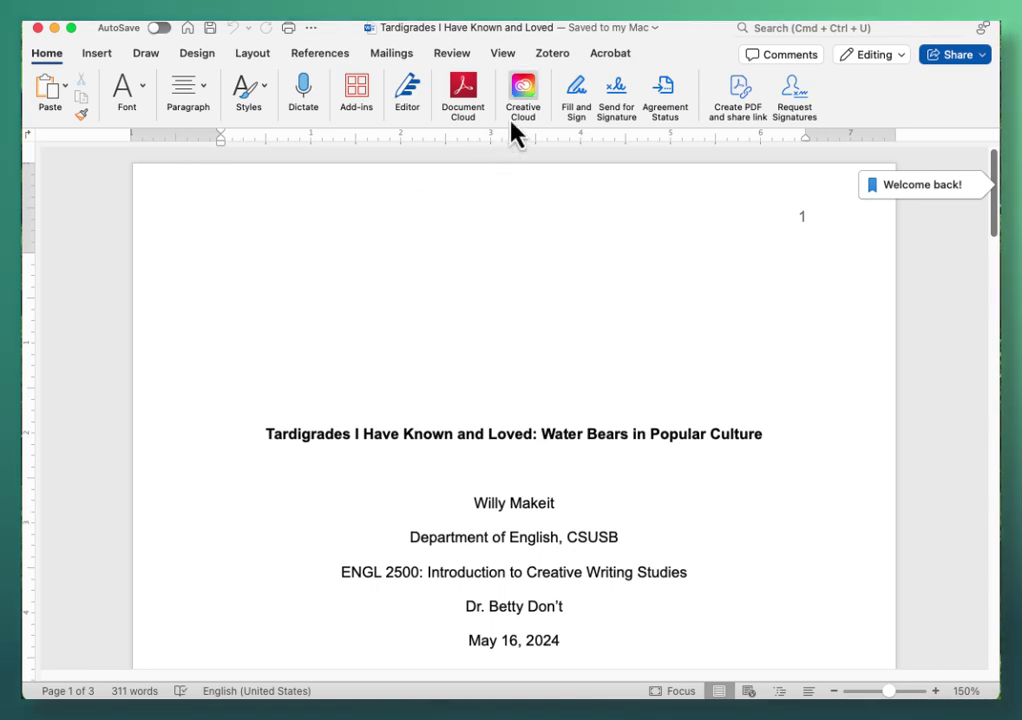
click(559, 62)
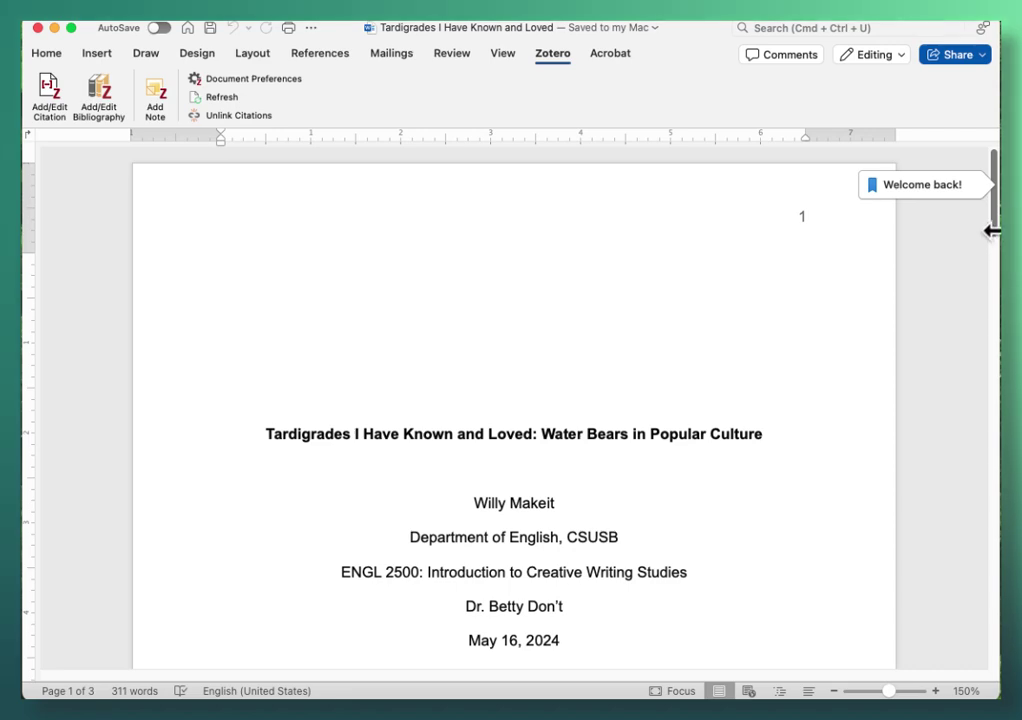
Insert a Zotero citation for "About the little water bear" after "(small water bear)." in the first body paragraph.
drag(992, 235, 958, 413)
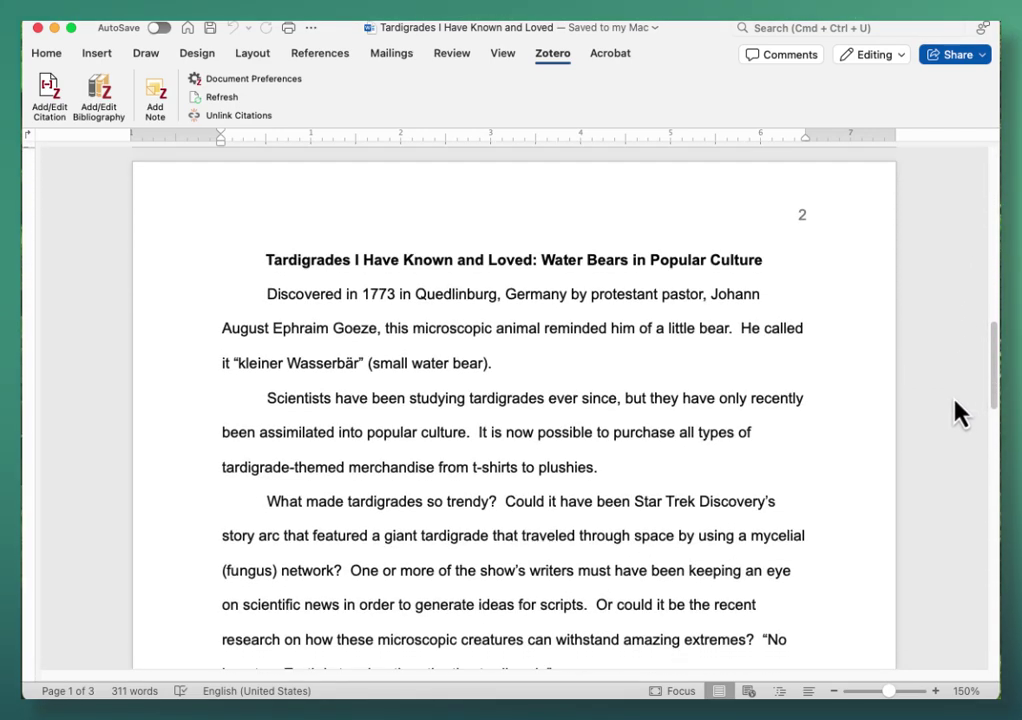
click(534, 361)
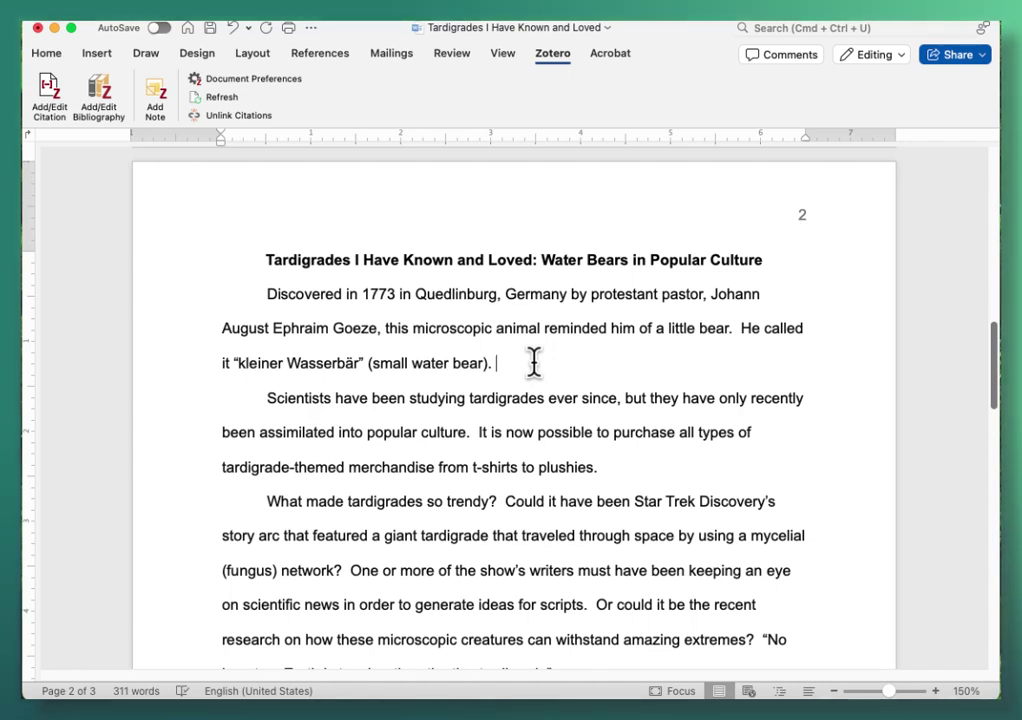
click(46, 98)
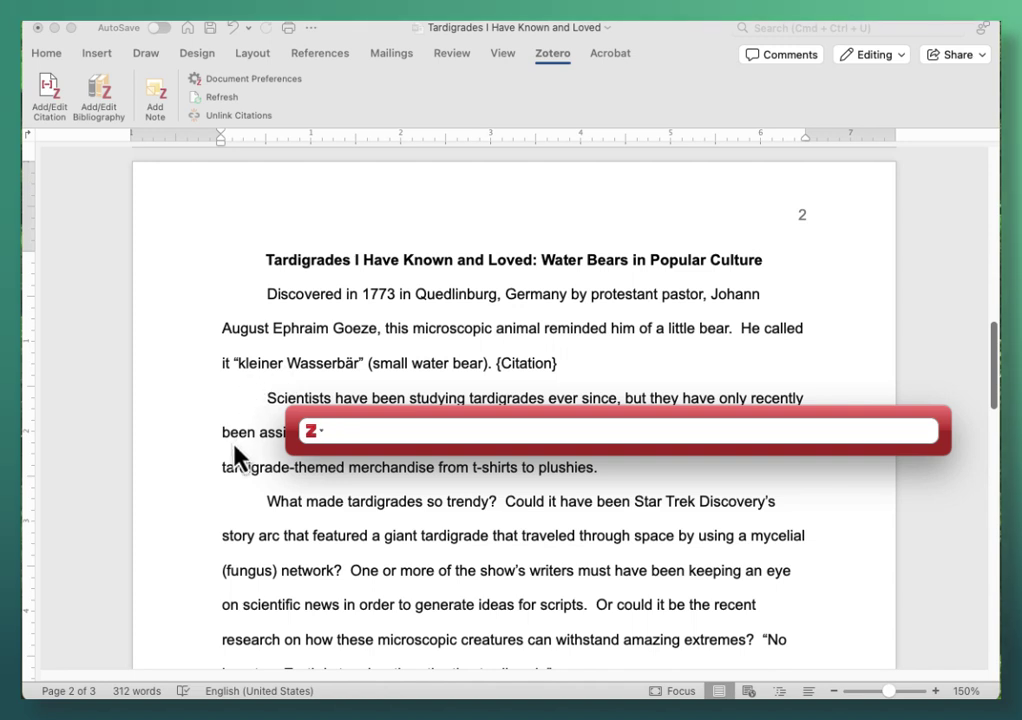
text(goe)
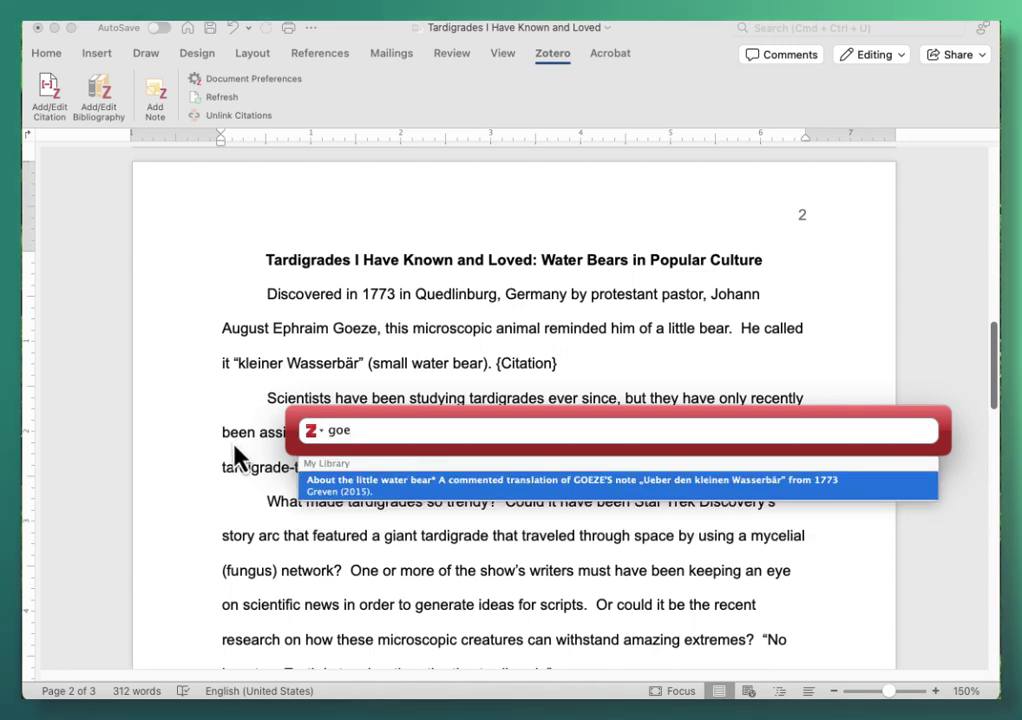
text(ze)
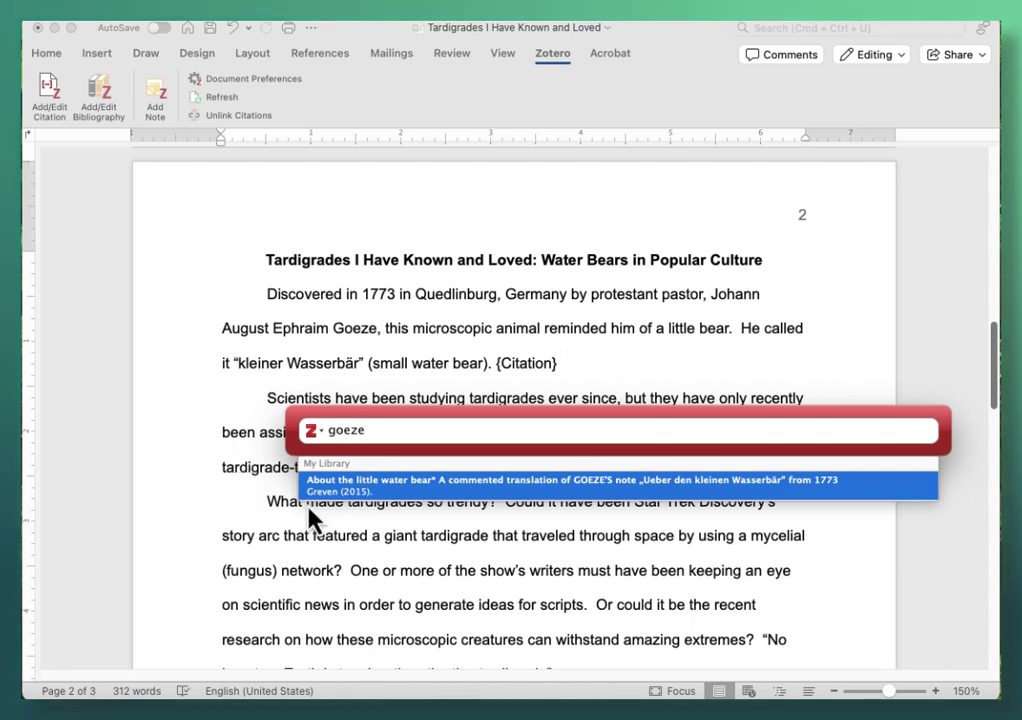
click(383, 488)
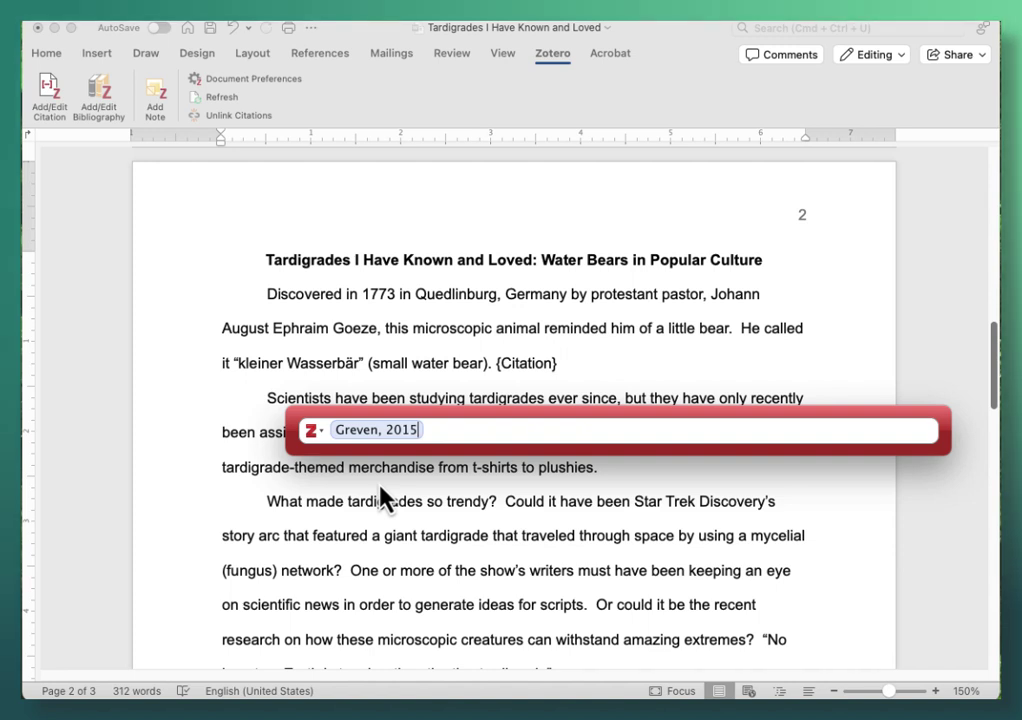
key(Return)
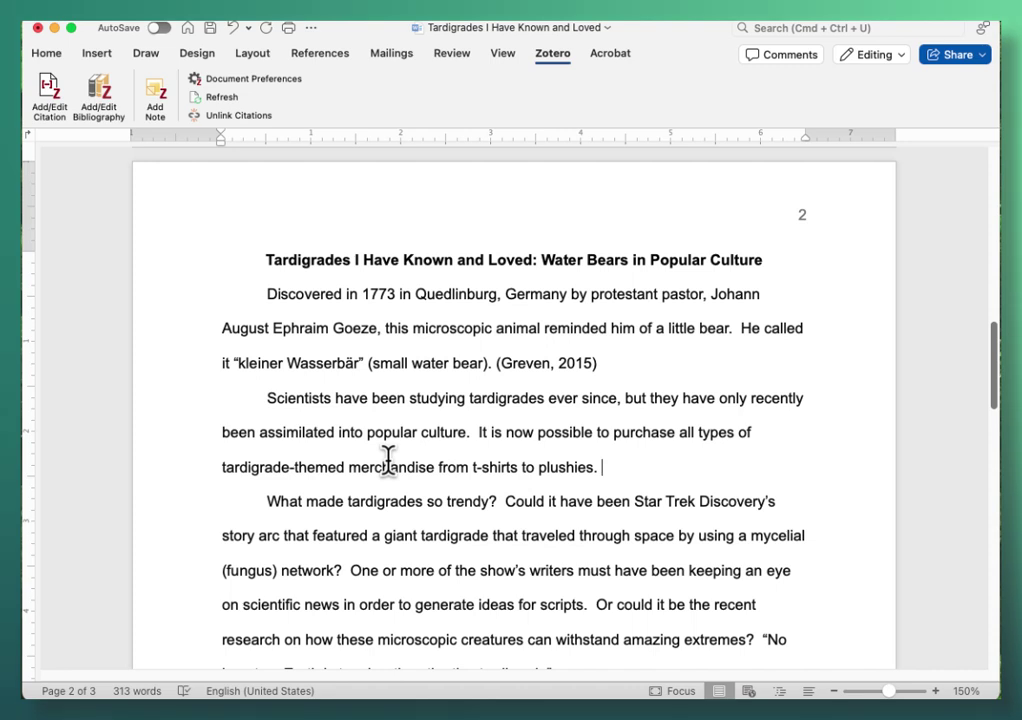
Search Zotero for "etsy" and cite the "Tardigrade" web page after the sentence ending in "plushies".
click(45, 90)
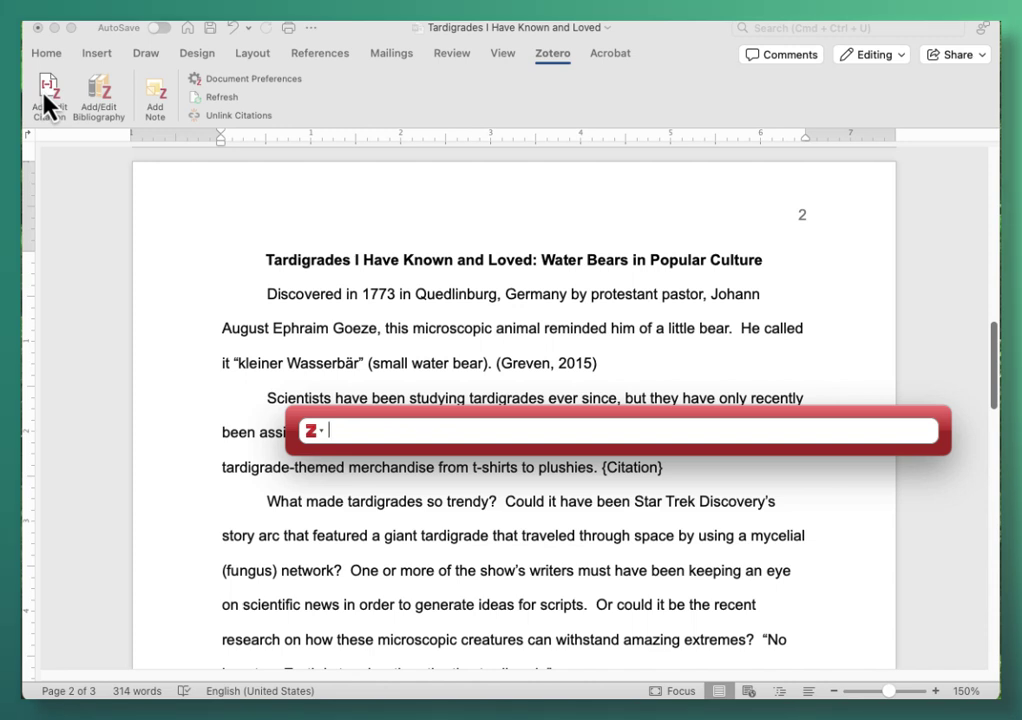
text(etsy)
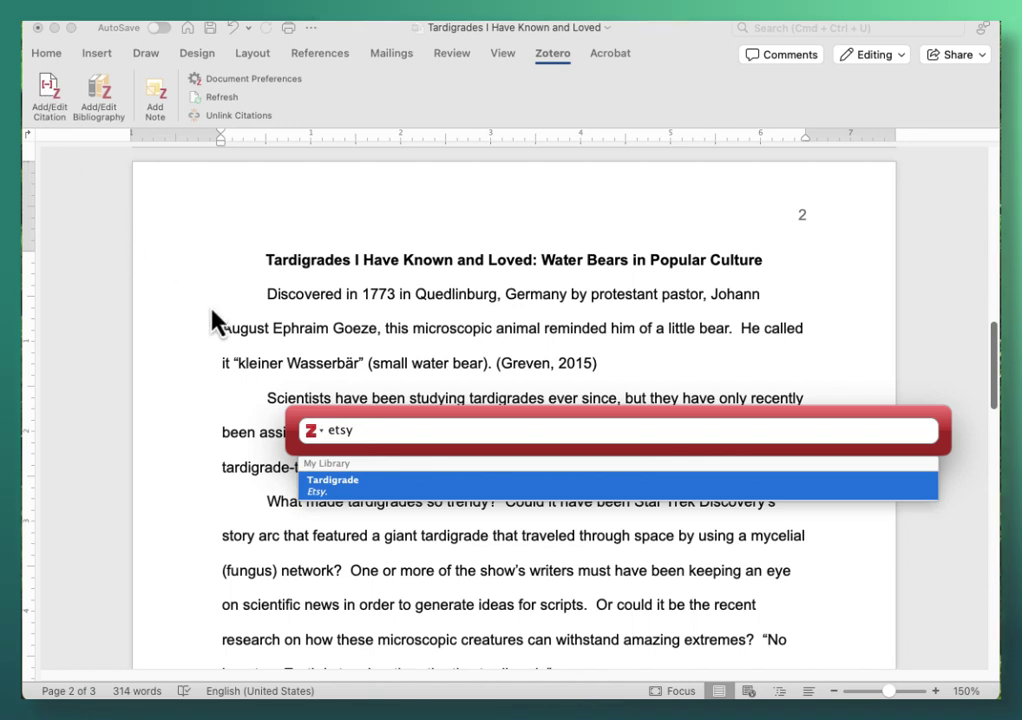
click(322, 490)
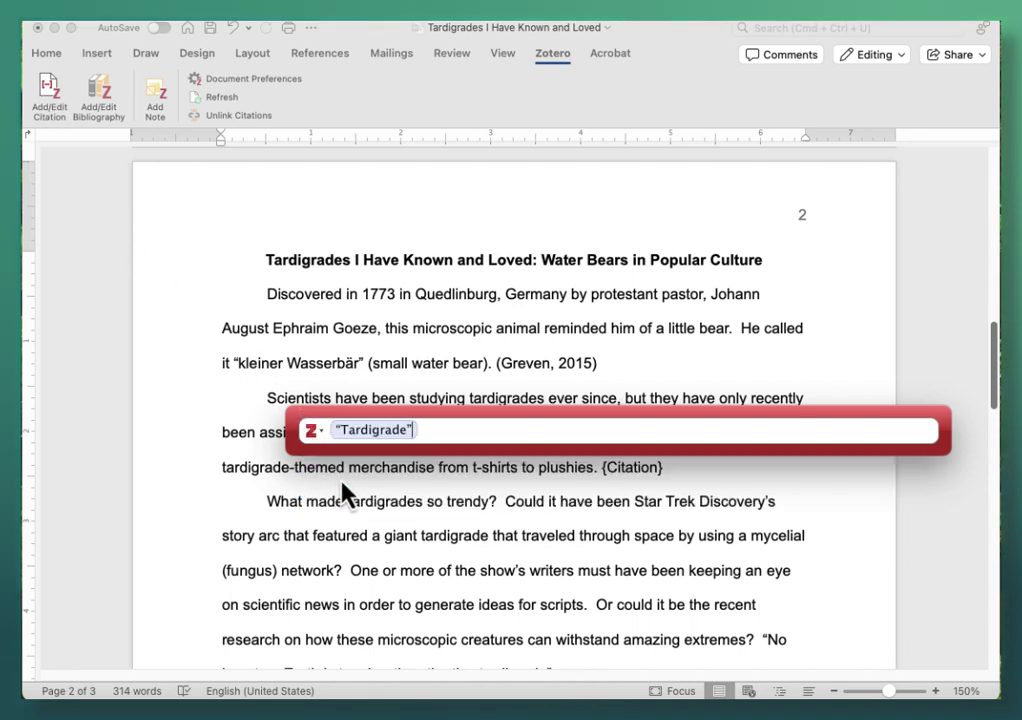
key(Return)
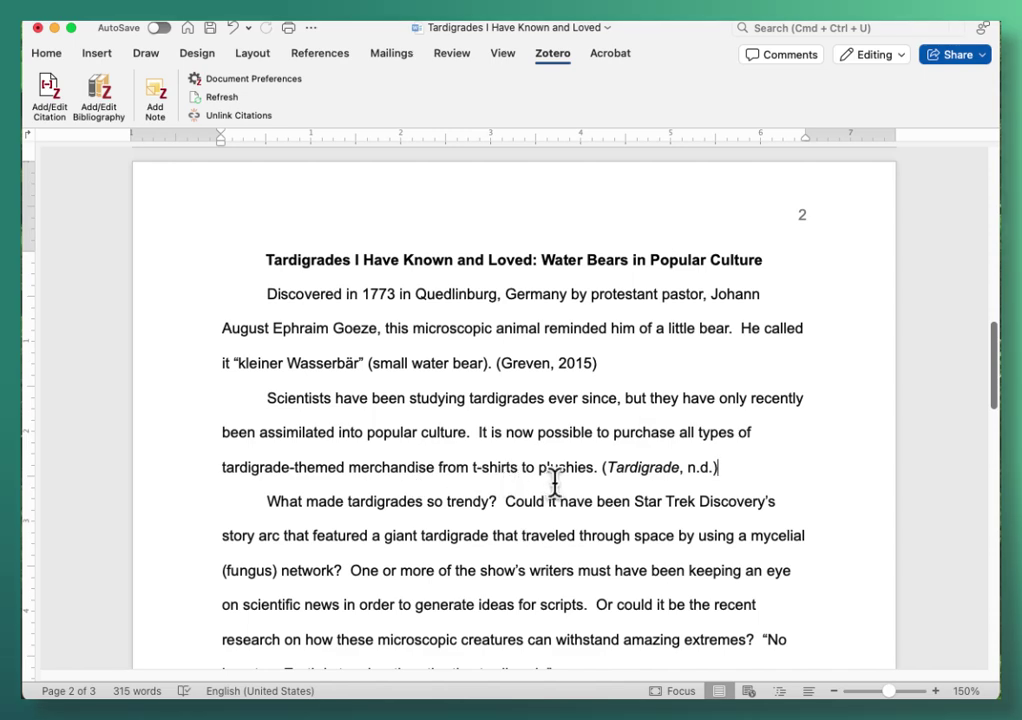
Search Zotero for "star" and cite "Discovery's Tardigrades Are Making a Name For Themselves in Our World" after "(fungus) network?".
scroll(555, 484, down, 1)
scroll(555, 484, down, 1)
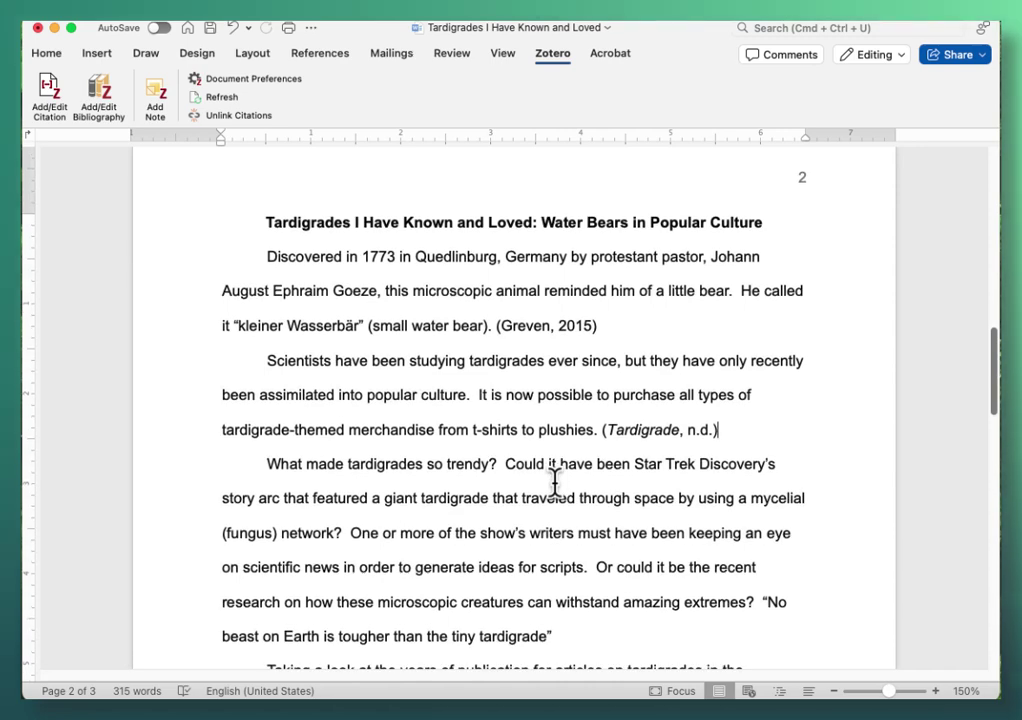
scroll(555, 484, down, 1)
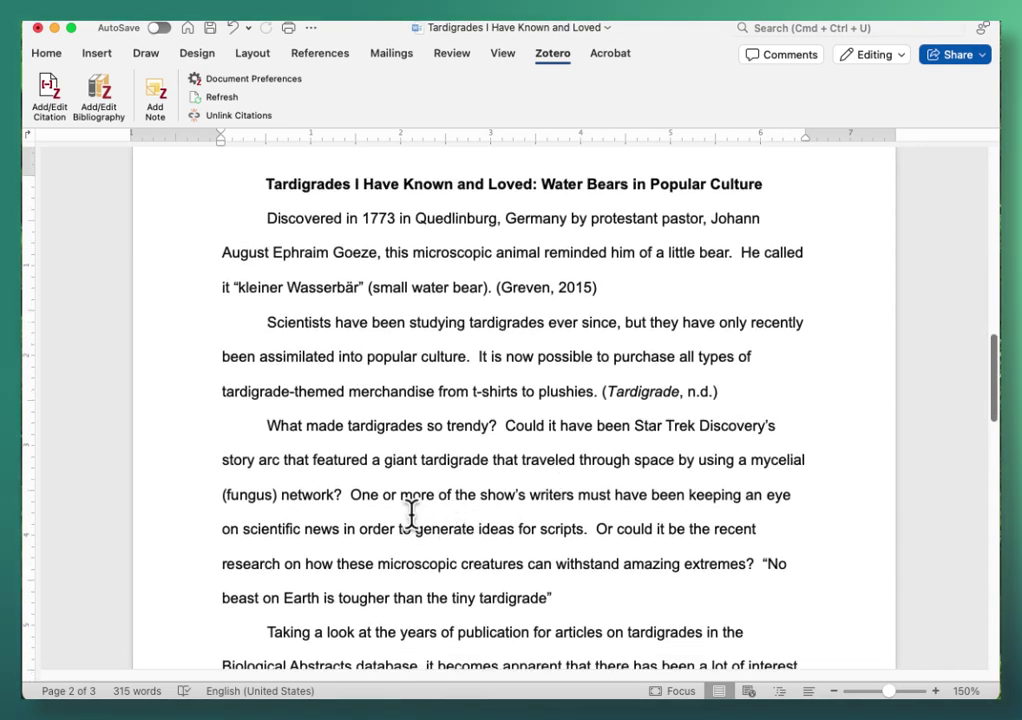
click(340, 494)
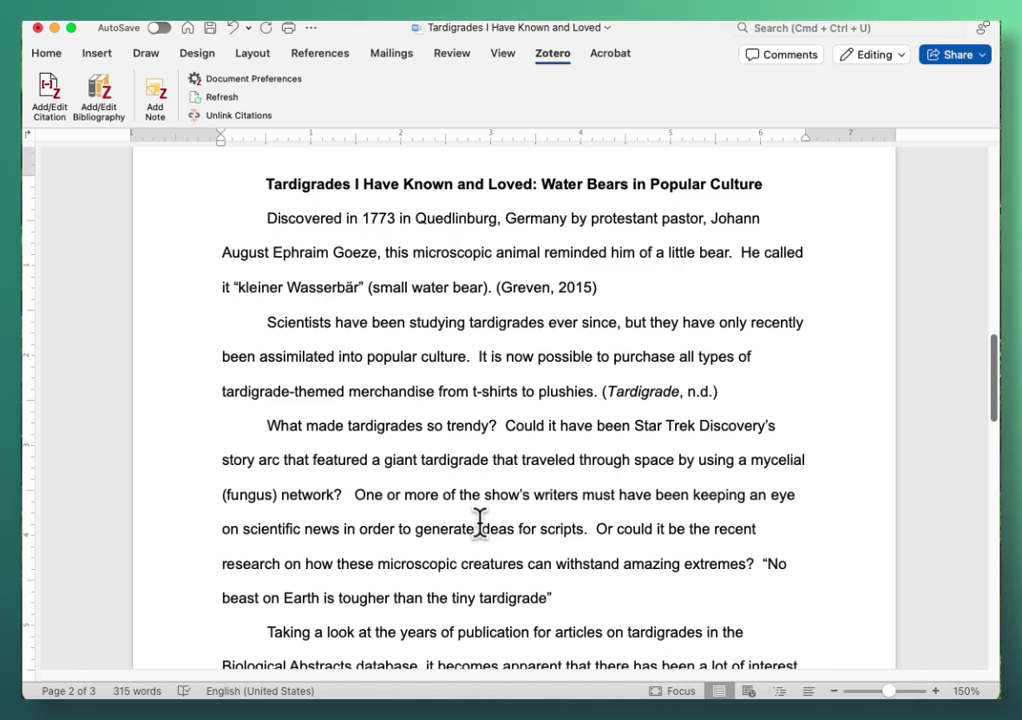
click(50, 92)
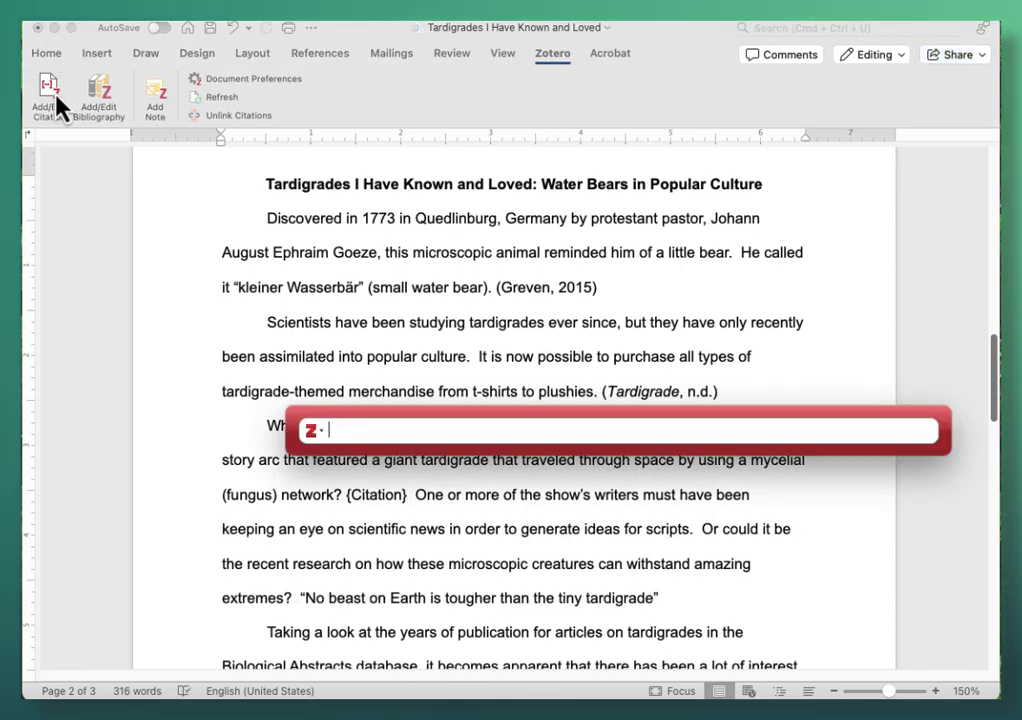
text(star)
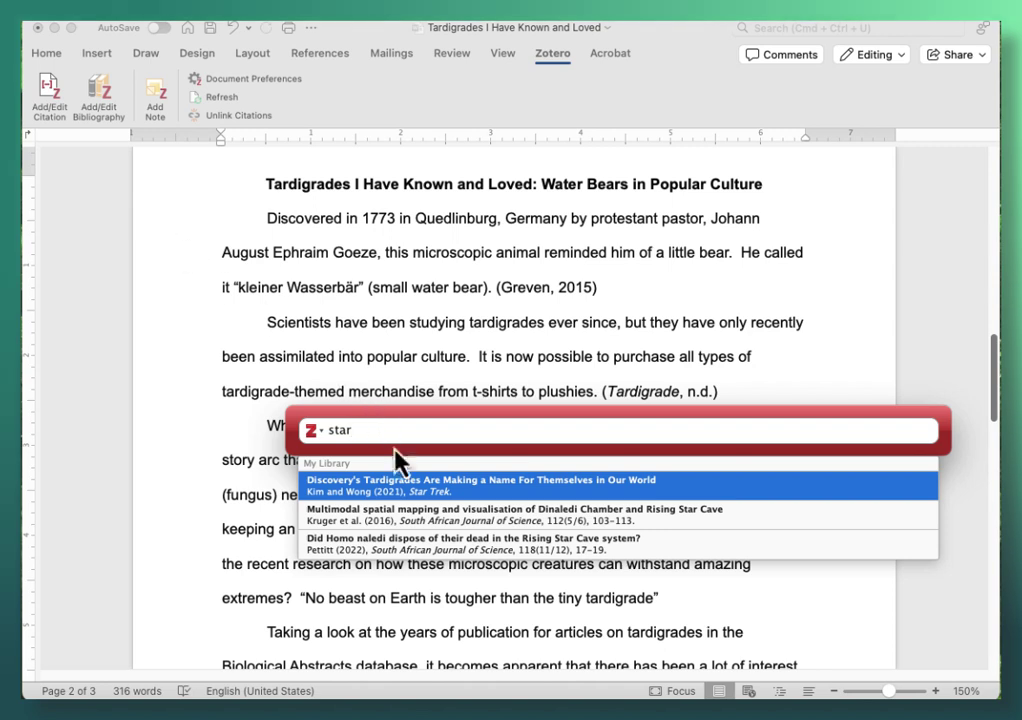
click(406, 496)
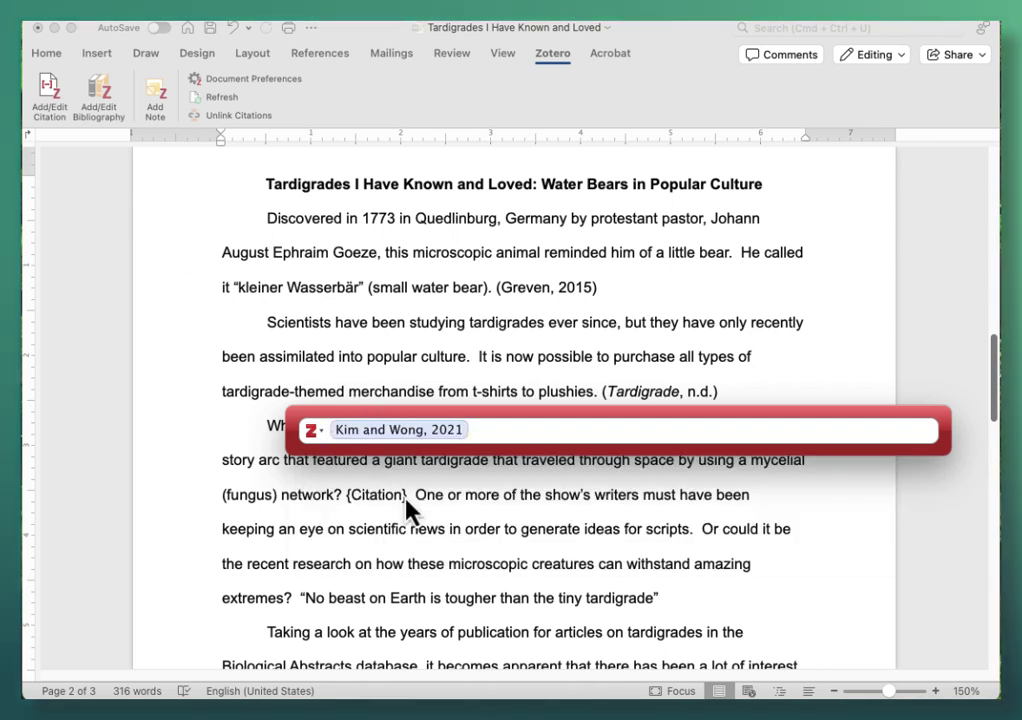
key(Return)
Cite "What Makes Tardigrades So Tough?" with page number 1 after the "No beast on Earth" quotation.
scroll(689, 562, down, 2)
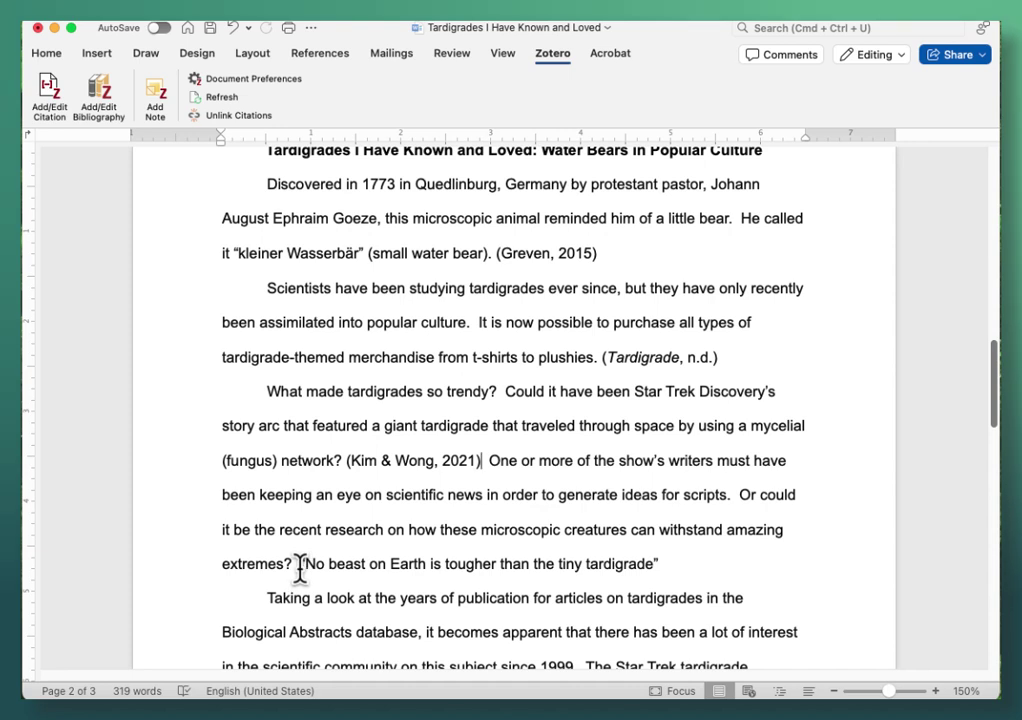
click(700, 563)
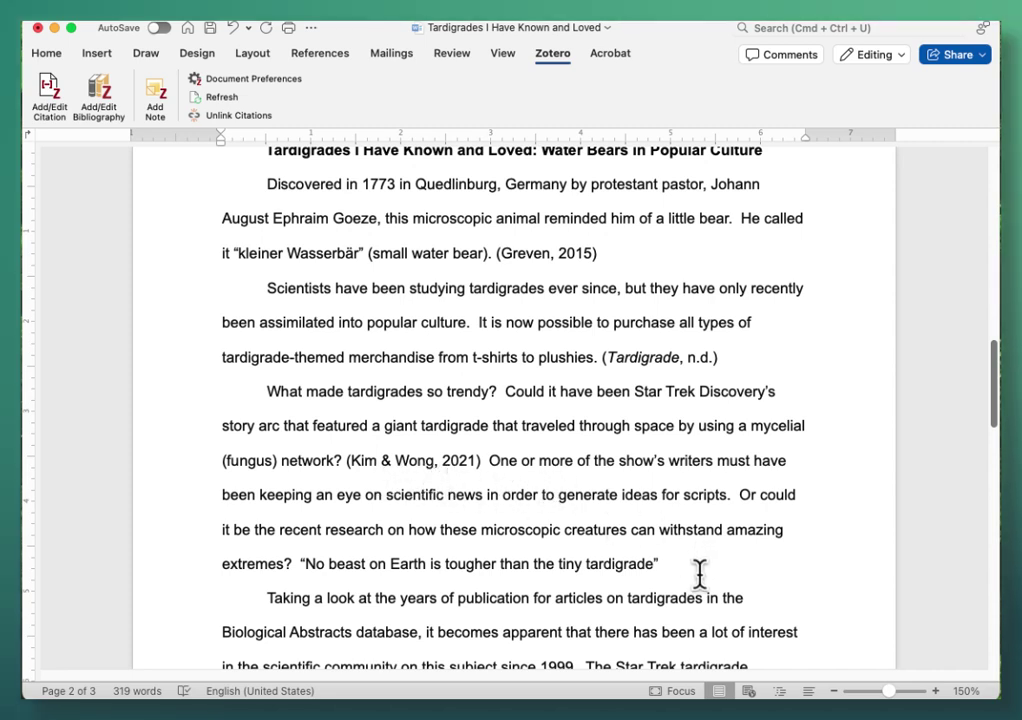
click(52, 98)
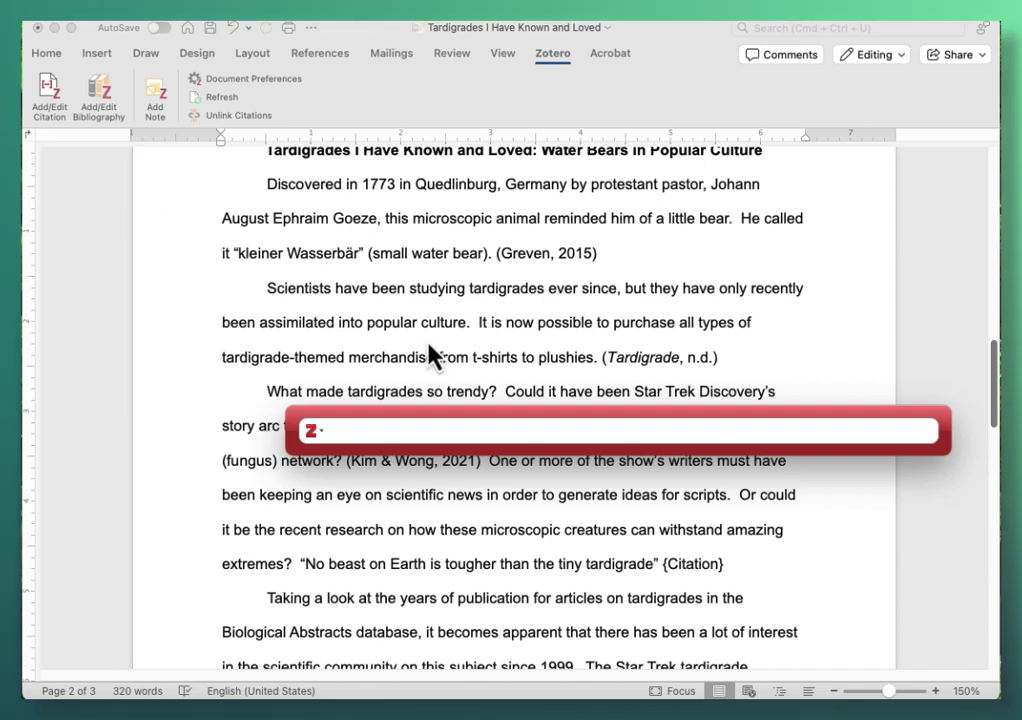
text(fox)
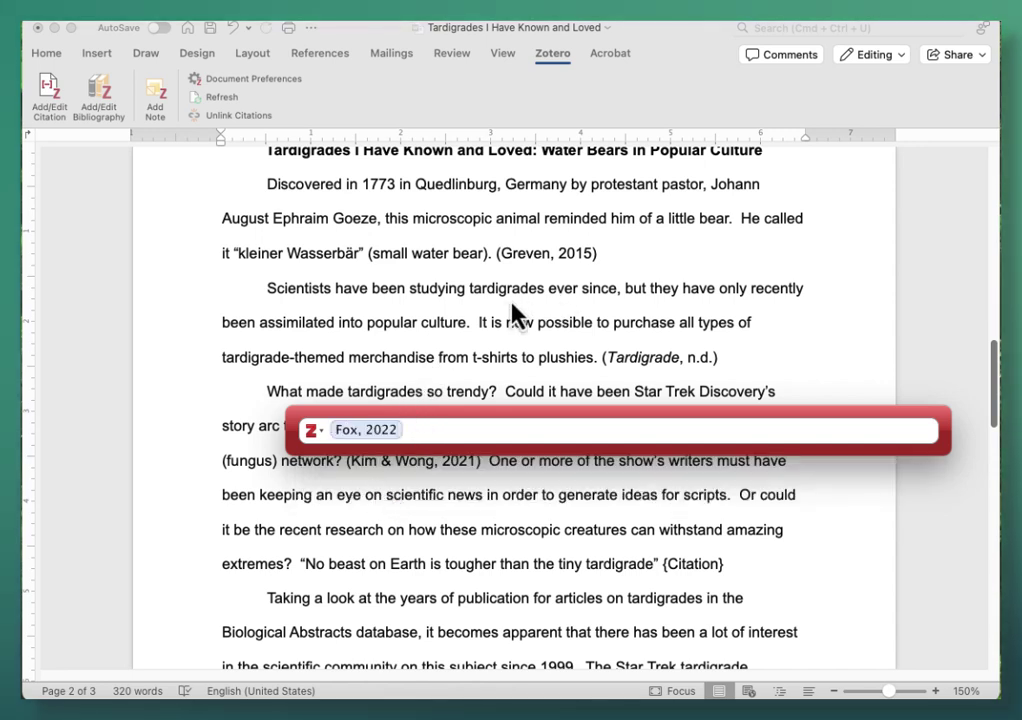
click(390, 428)
click(360, 428)
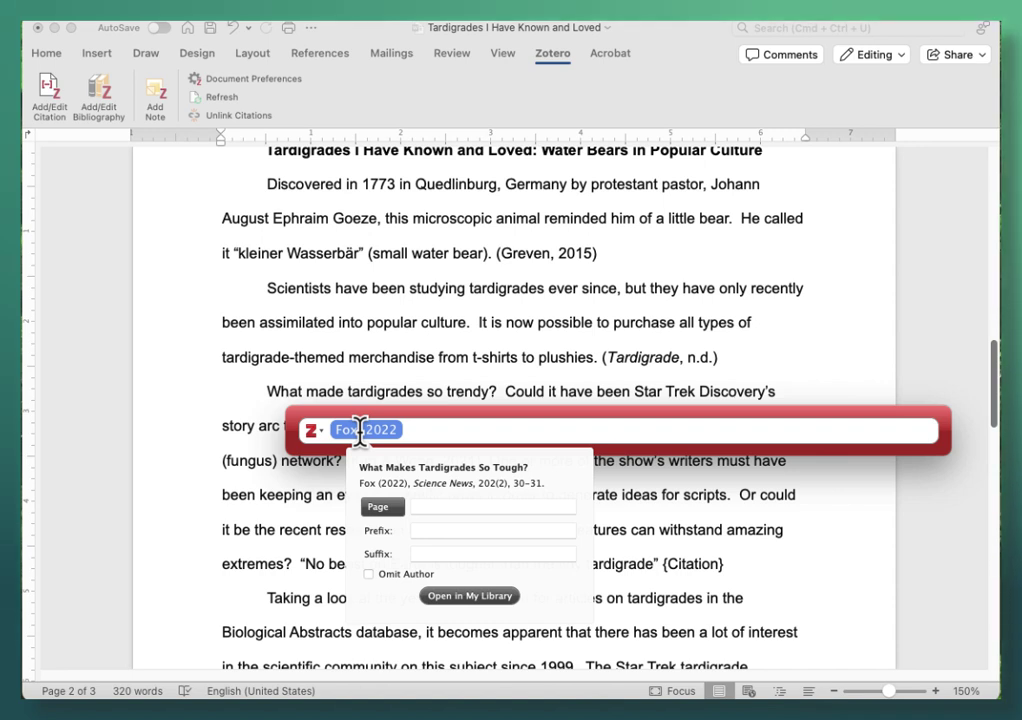
click(421, 509)
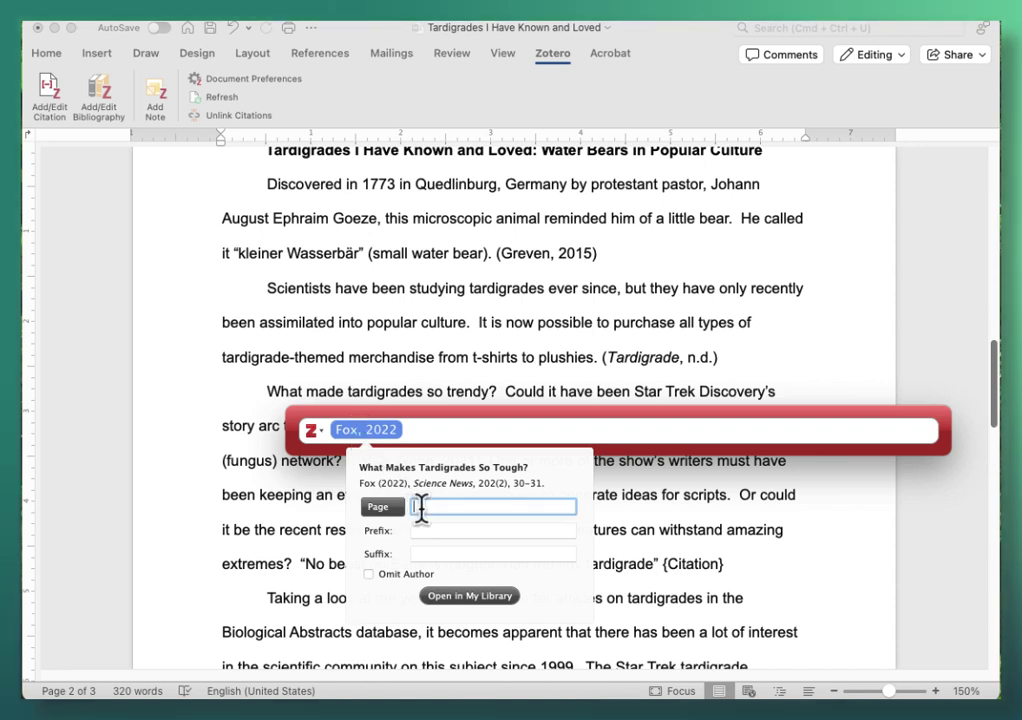
text(1)
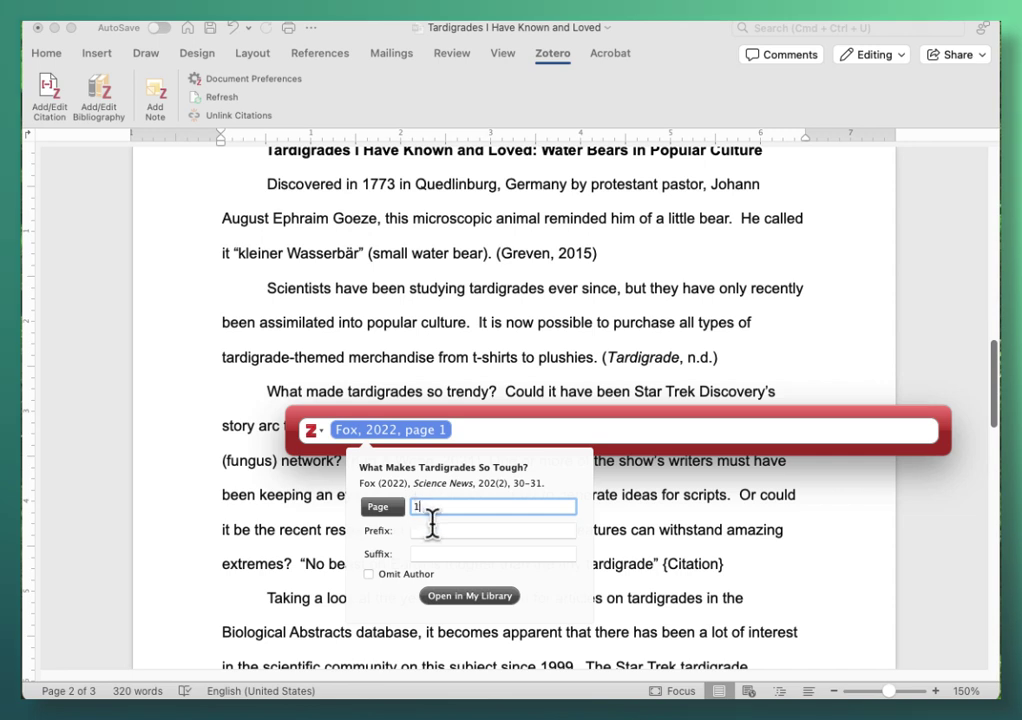
click(479, 432)
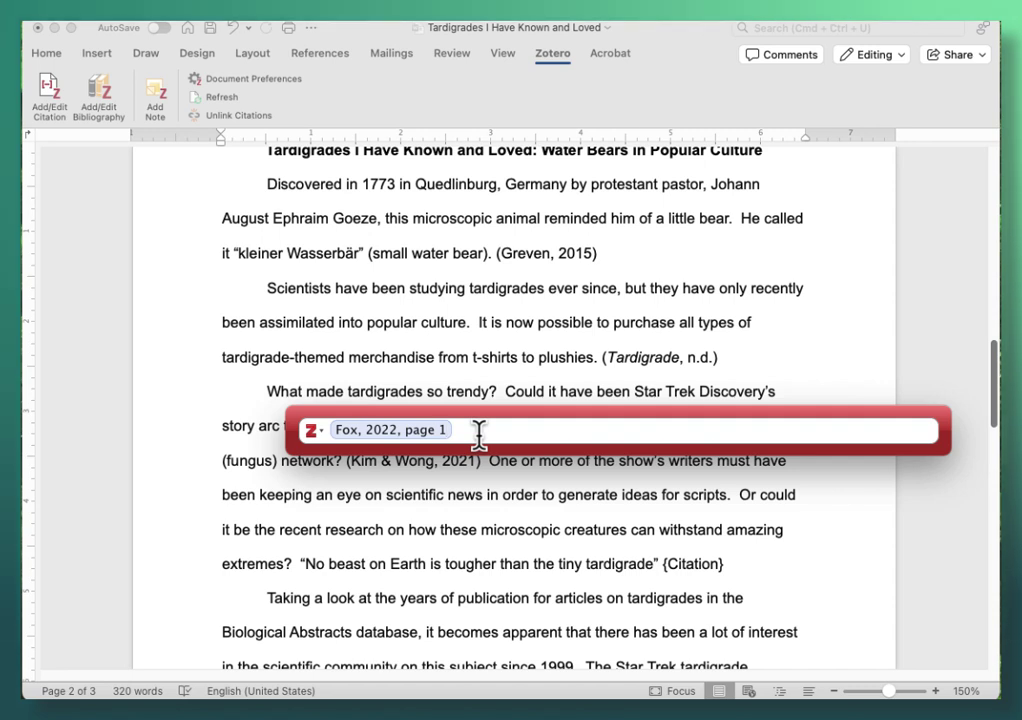
key(Return)
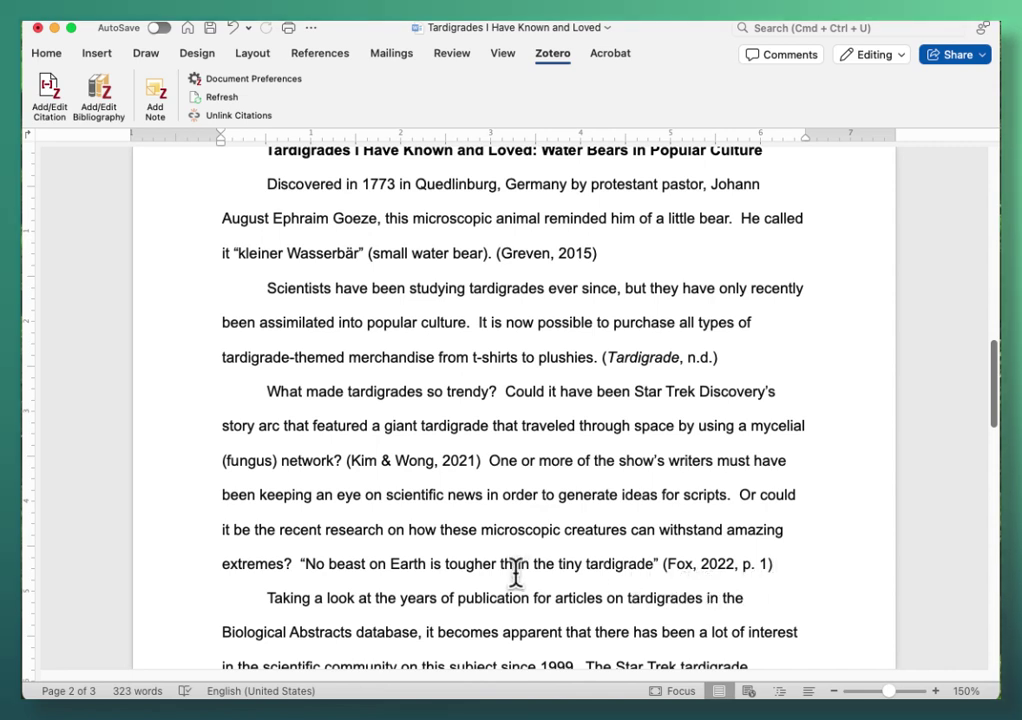
Using the citation dialog's Classic View, cite the "Extremotolerant tardigrade genome" article from ENG 2500 after the final sentence ending in "human cells".
scroll(516, 572, down, 1)
scroll(516, 572, down, 2)
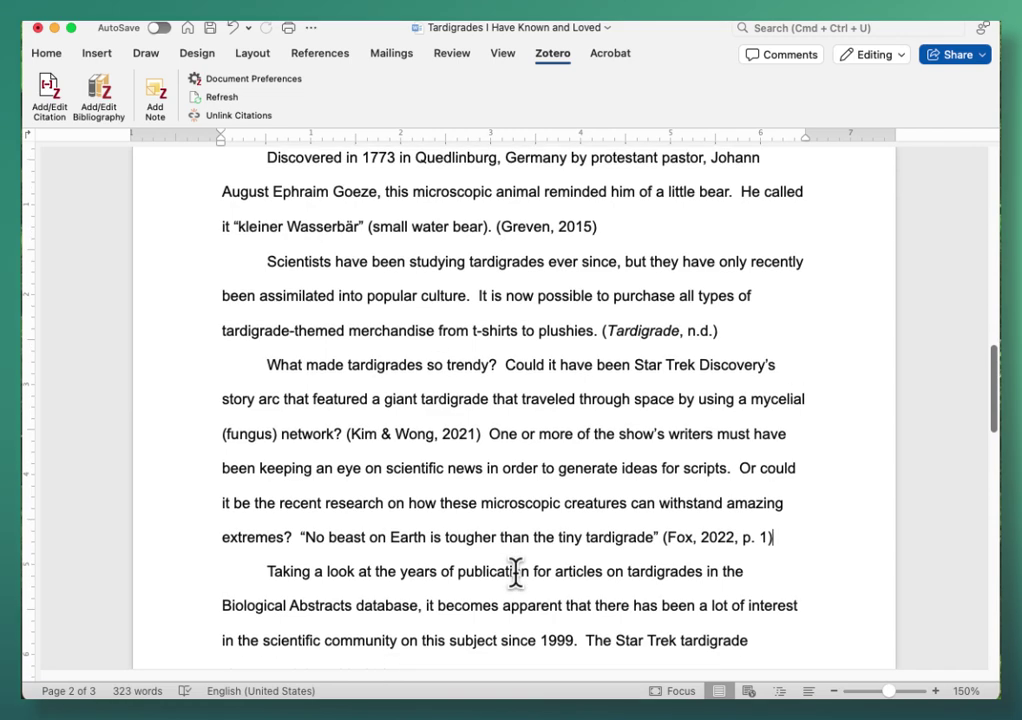
scroll(516, 572, down, 3)
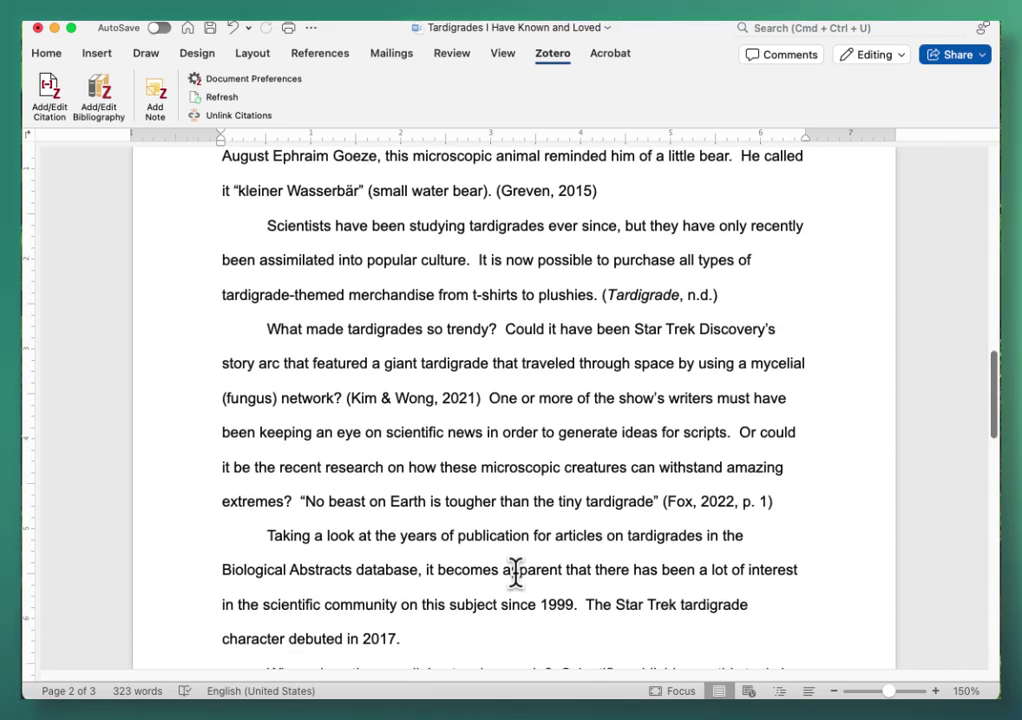
scroll(516, 572, down, 2)
scroll(516, 572, down, 2)
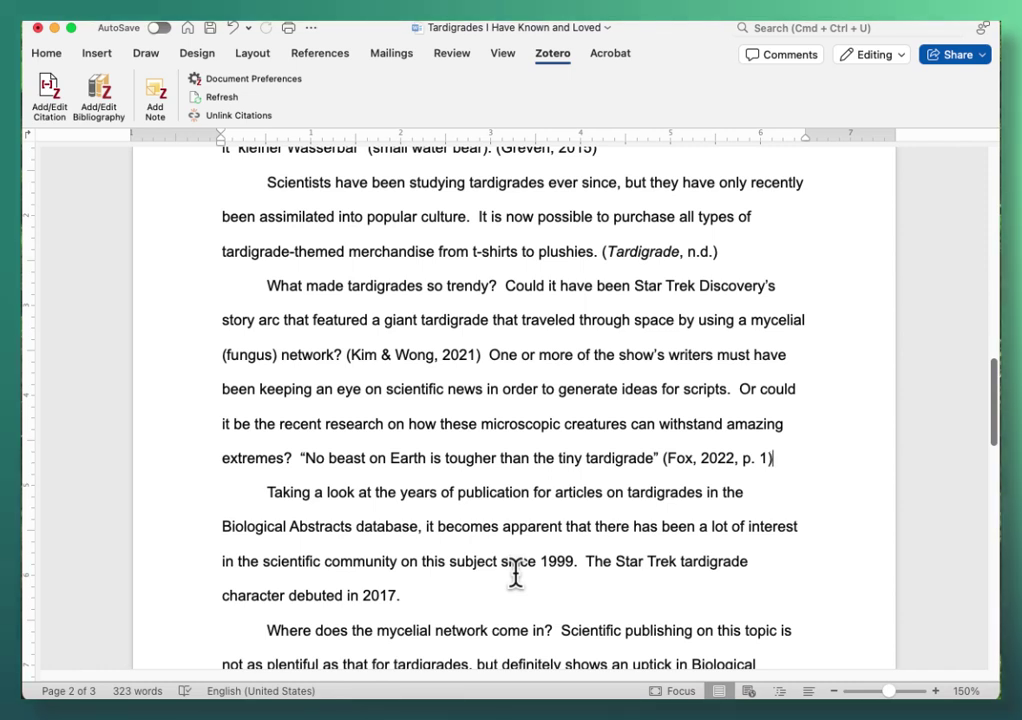
scroll(516, 572, down, 3)
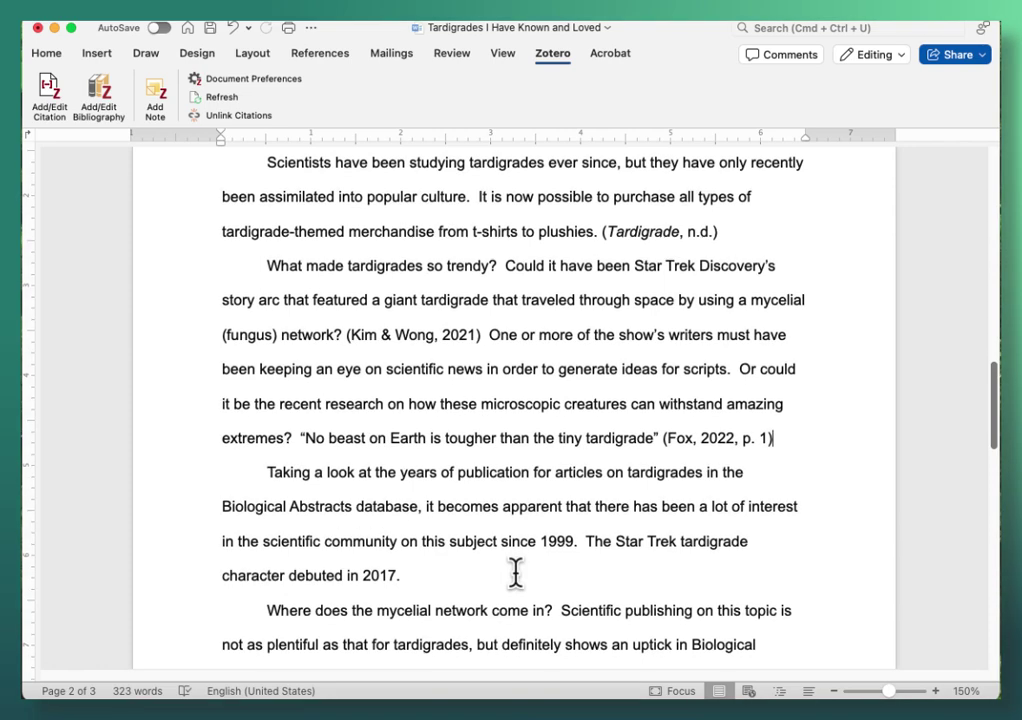
scroll(516, 572, down, 1)
scroll(516, 572, down, 7)
scroll(516, 572, down, 8)
scroll(516, 572, down, 19)
scroll(516, 572, down, 14)
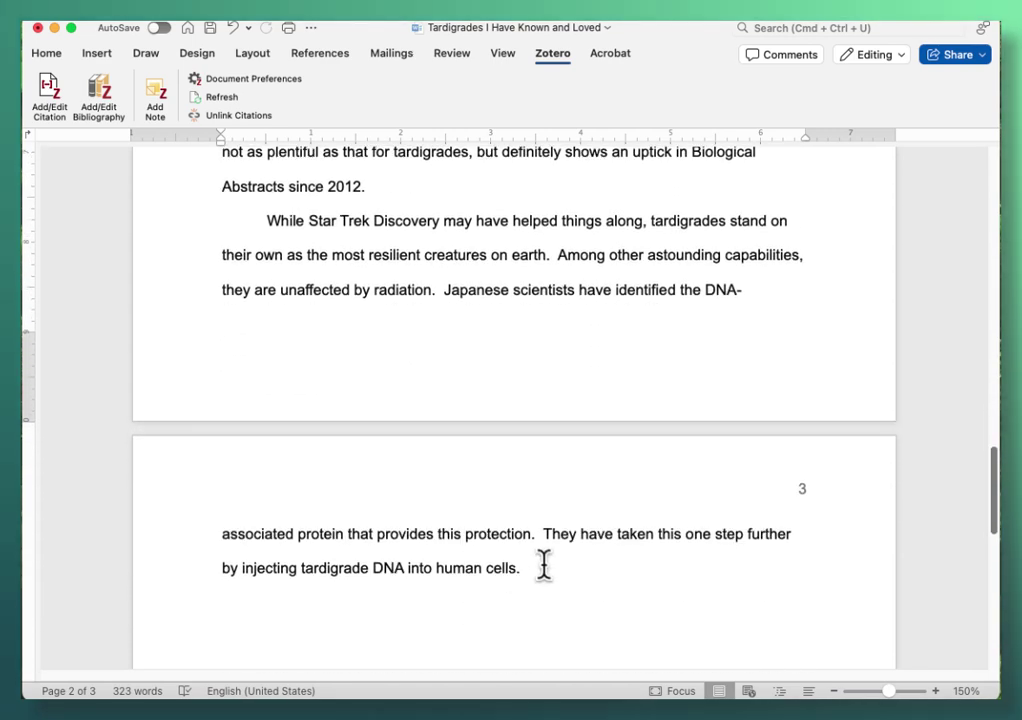
click(543, 566)
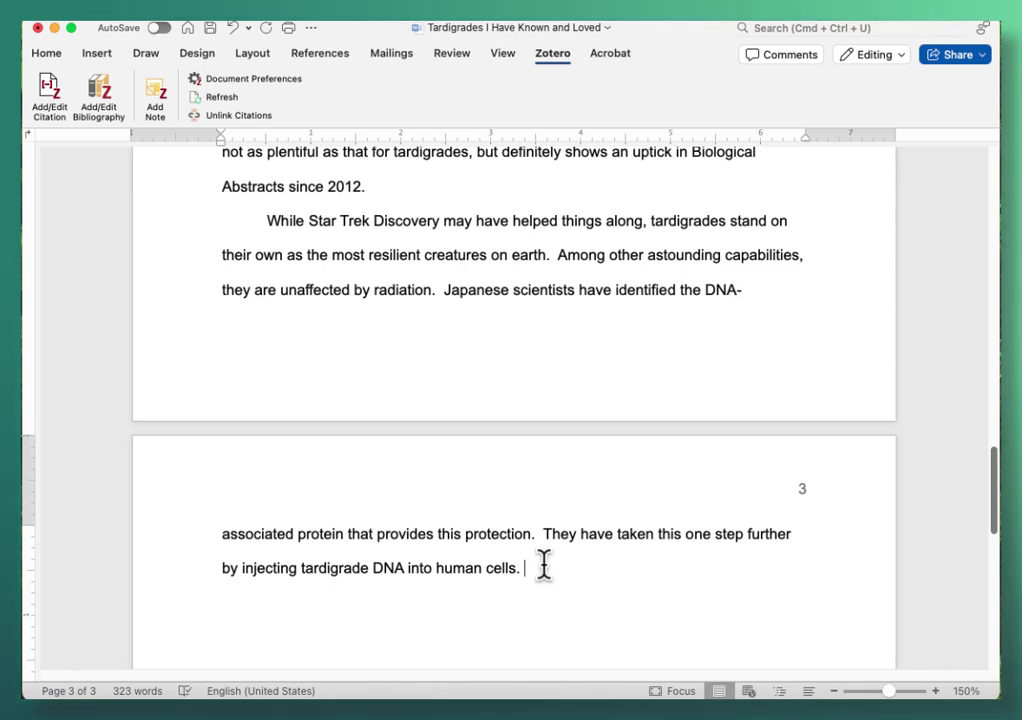
click(46, 98)
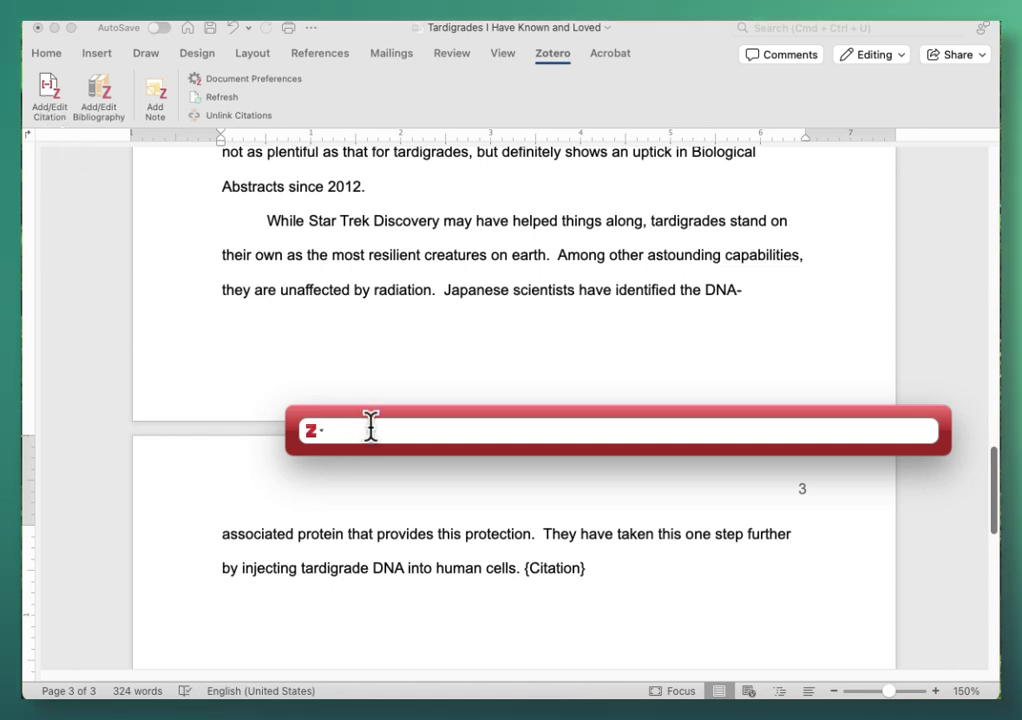
click(315, 432)
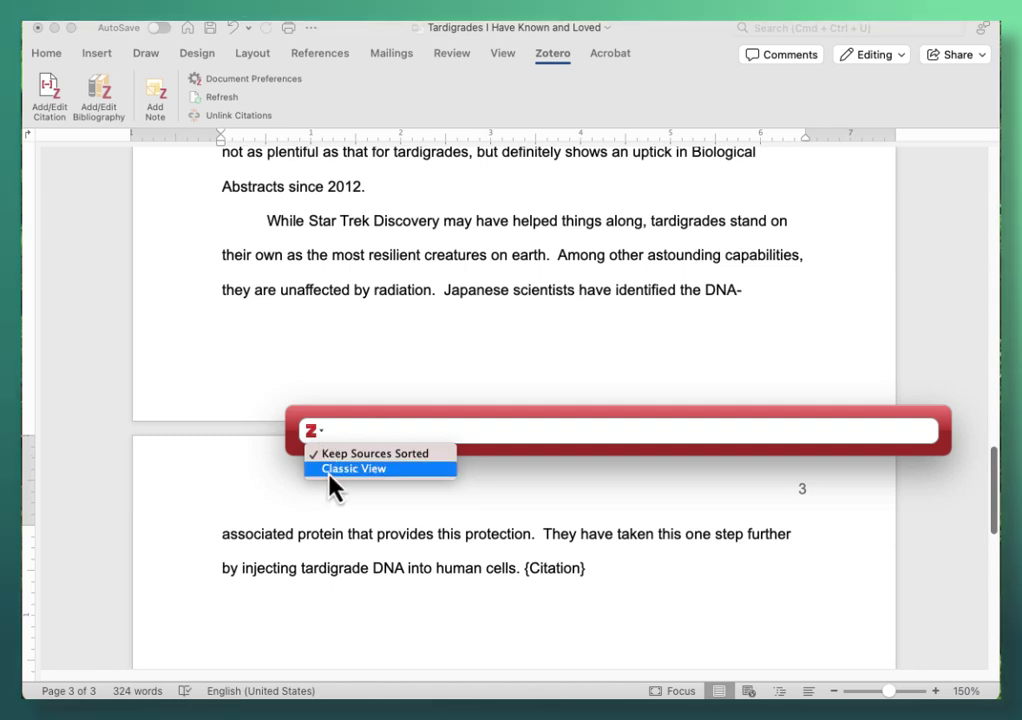
click(329, 474)
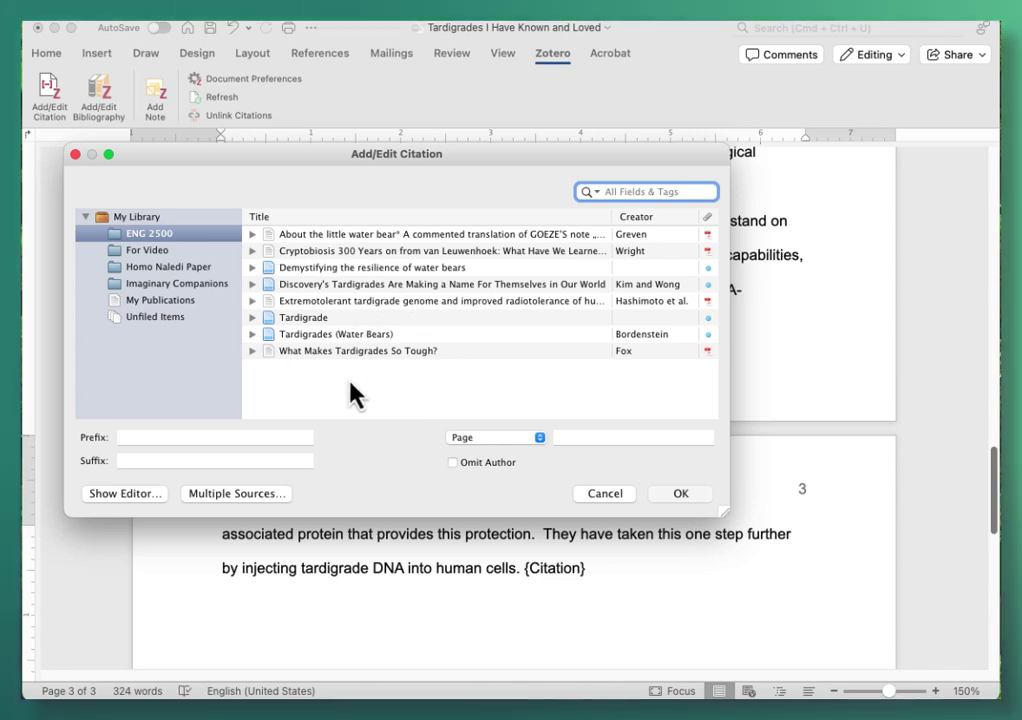
click(268, 304)
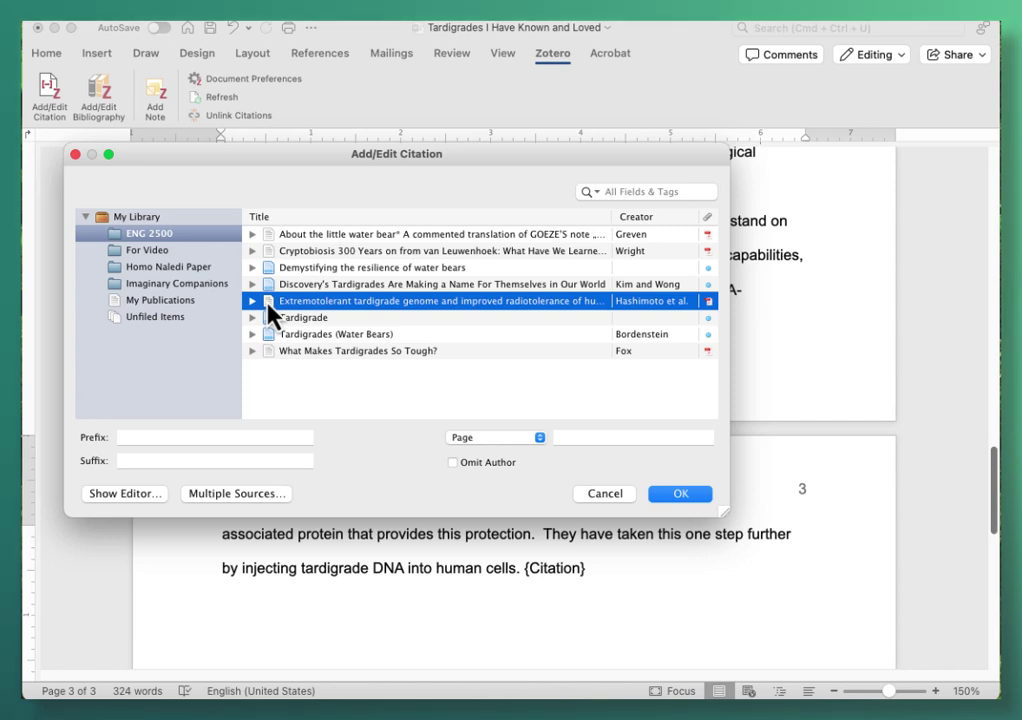
click(679, 494)
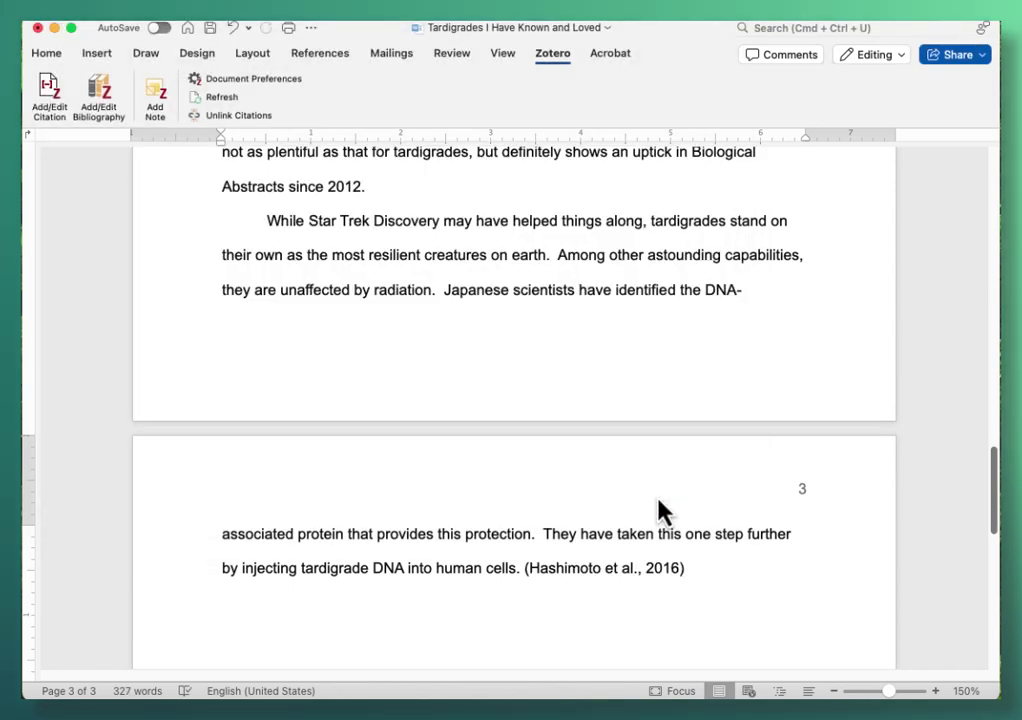